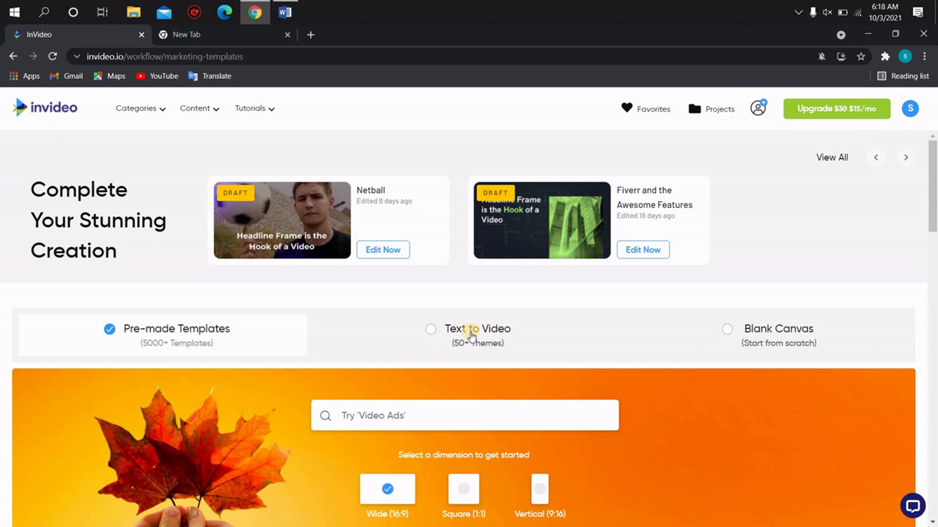
- Start a Text to Video project using the Sports story template in Wide (16:9) format
{"action": "left_click", "coordinate": [471, 336]}
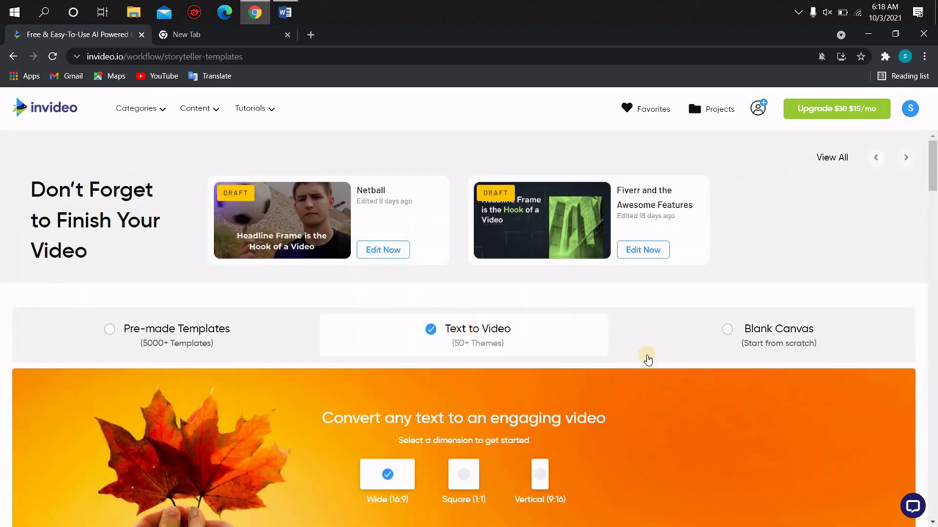
{"action": "scroll", "coordinate": [645, 355], "scroll_direction": "down", "scroll_amount": 9}
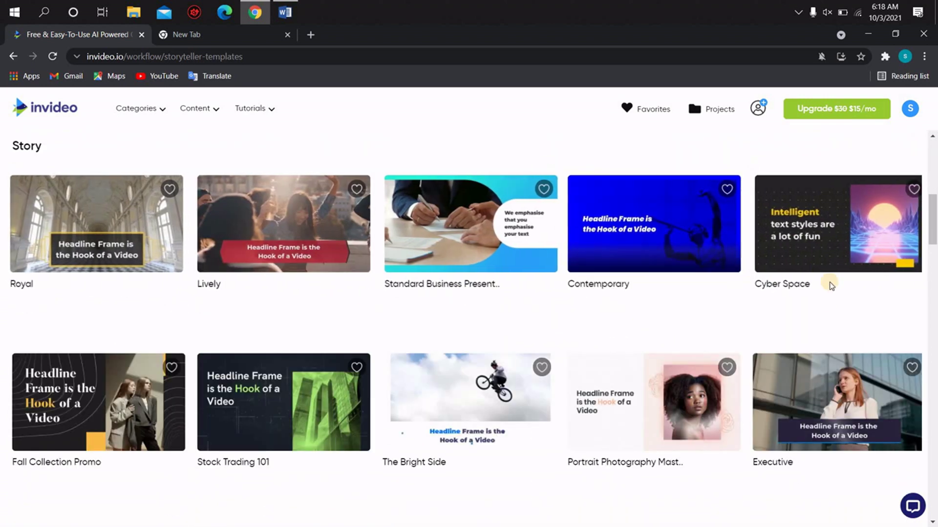
{"action": "scroll", "coordinate": [691, 377], "scroll_direction": "down", "scroll_amount": 4}
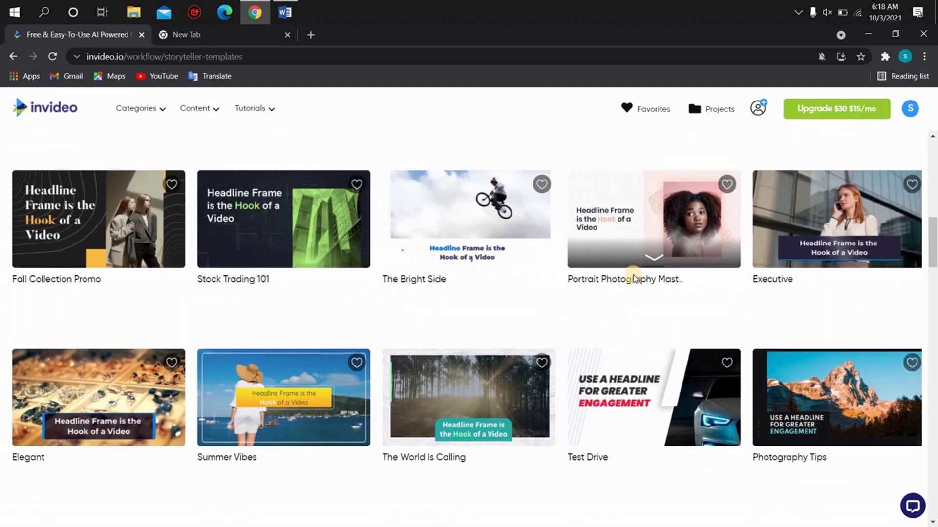
{"action": "scroll", "coordinate": [633, 278], "scroll_direction": "down", "scroll_amount": 6}
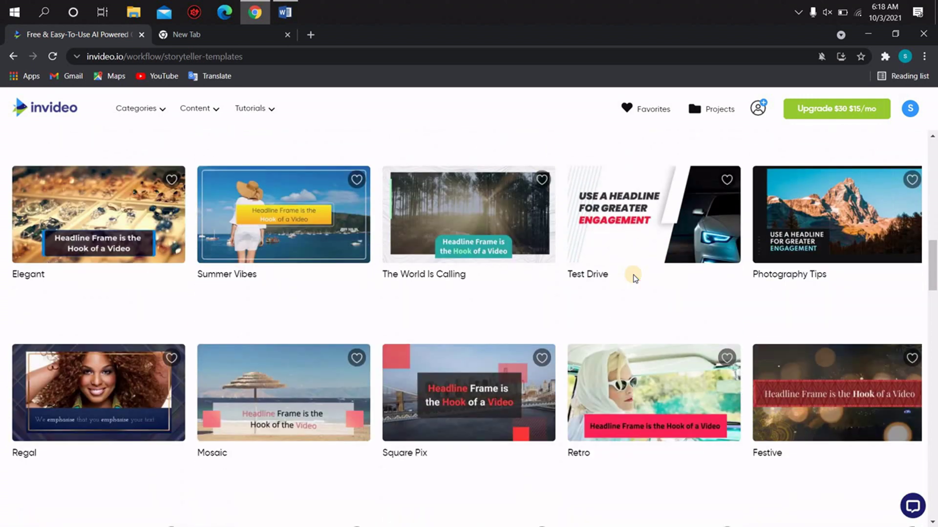
{"action": "scroll", "coordinate": [633, 279], "scroll_direction": "down", "scroll_amount": 1}
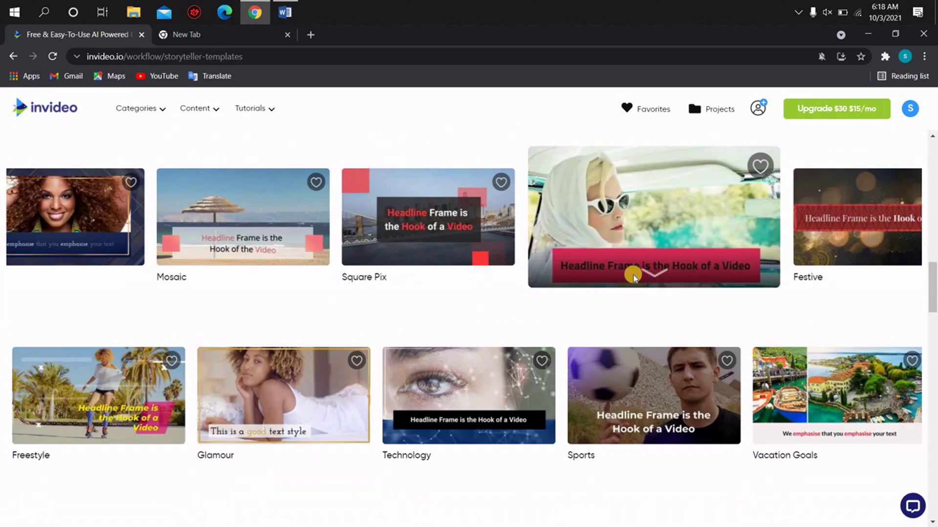
{"action": "scroll", "coordinate": [633, 278], "scroll_direction": "up", "scroll_amount": 2}
{"action": "scroll", "coordinate": [633, 275], "scroll_direction": "down", "scroll_amount": 3}
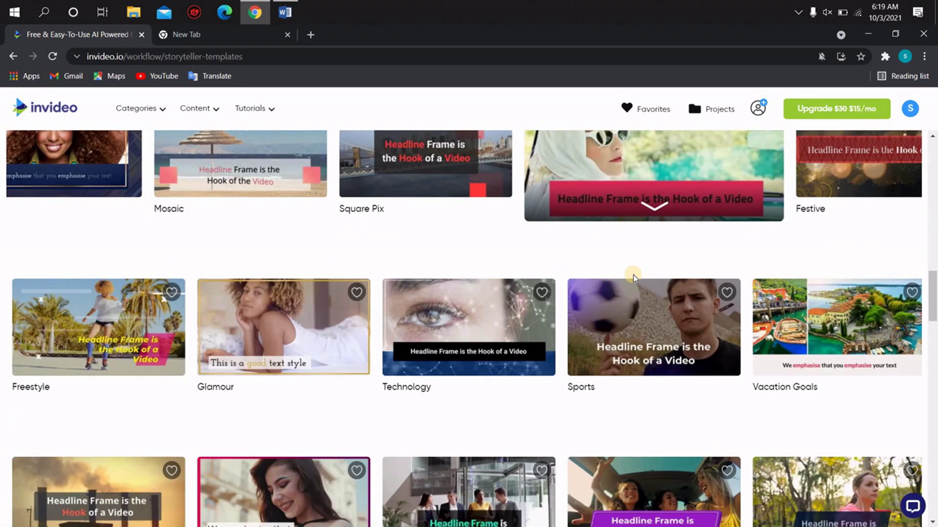
{"action": "mouse_move", "coordinate": [566, 337]}
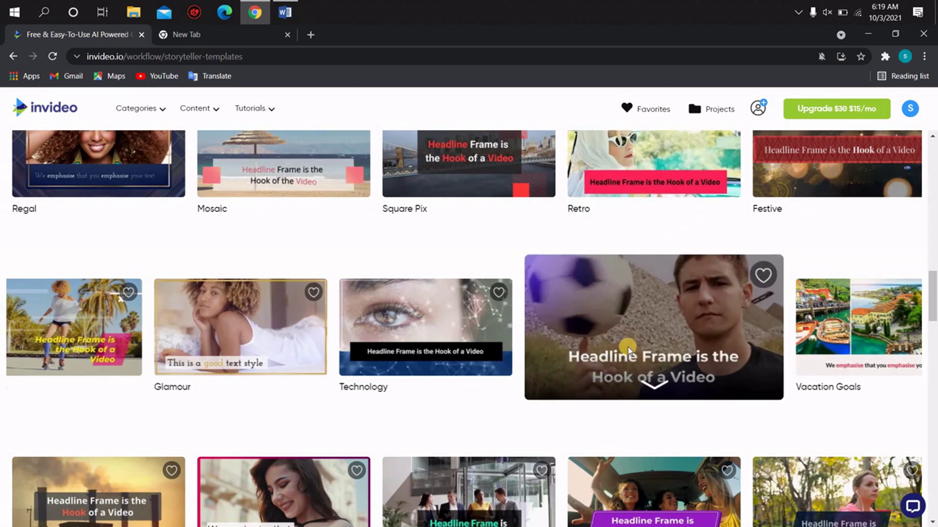
{"action": "left_click", "coordinate": [657, 318]}
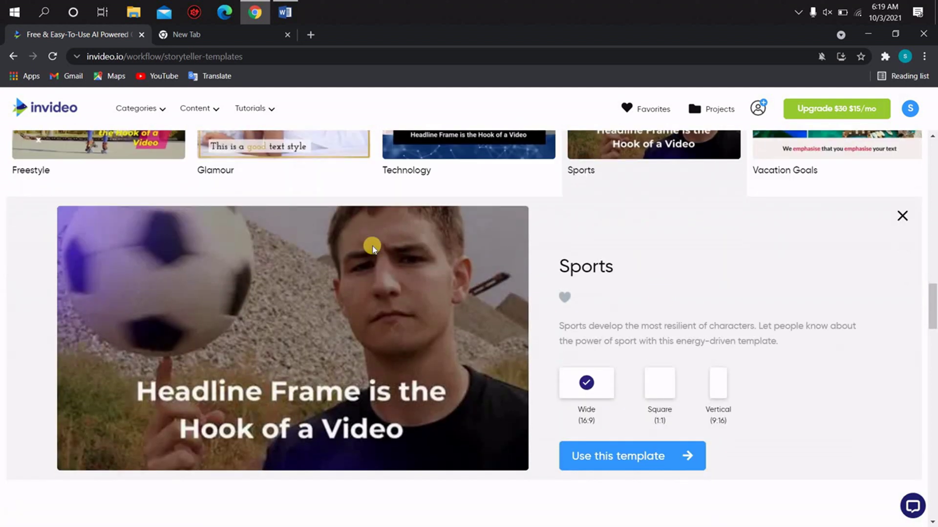
{"action": "left_click", "coordinate": [584, 459]}
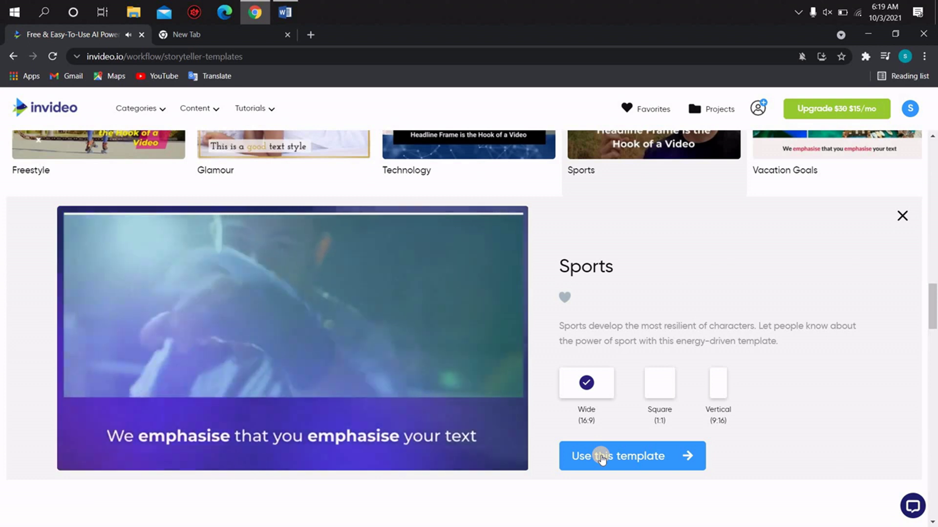
{"action": "left_click", "coordinate": [601, 458]}
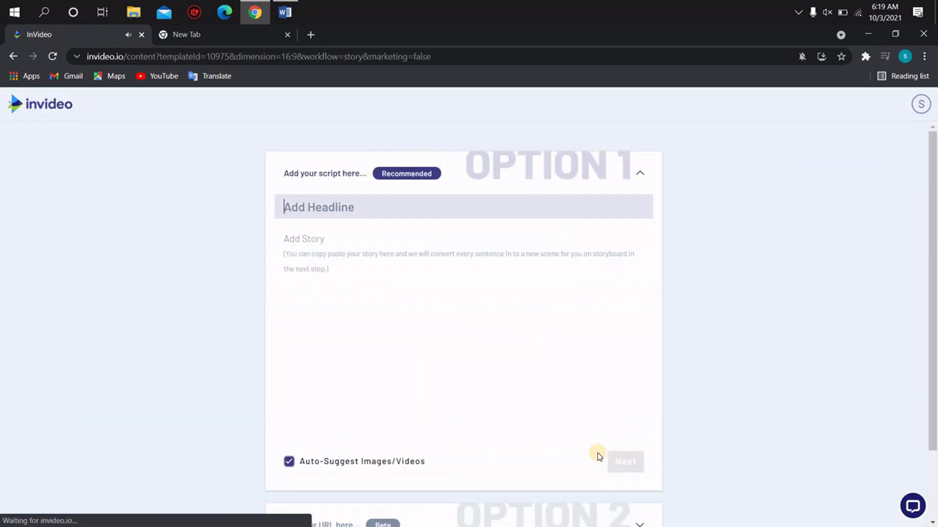
- Examine the three ways to supply the video's content: script, URL and media files
{"action": "scroll", "coordinate": [539, 391], "scroll_direction": "down", "scroll_amount": 2}
{"action": "scroll", "coordinate": [539, 391], "scroll_direction": "up", "scroll_amount": 1}
{"action": "scroll", "coordinate": [505, 371], "scroll_direction": "down", "scroll_amount": 2}
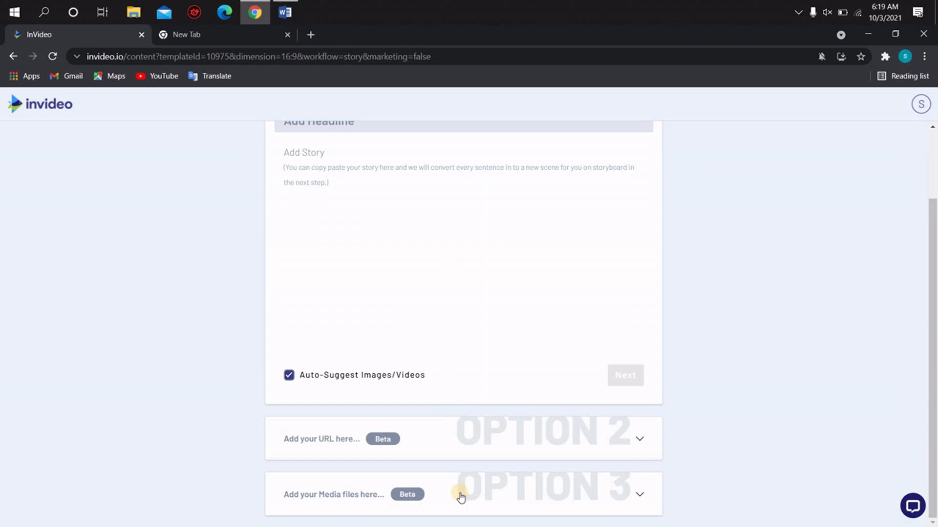
{"action": "scroll", "coordinate": [465, 259], "scroll_direction": "up", "scroll_amount": 2}
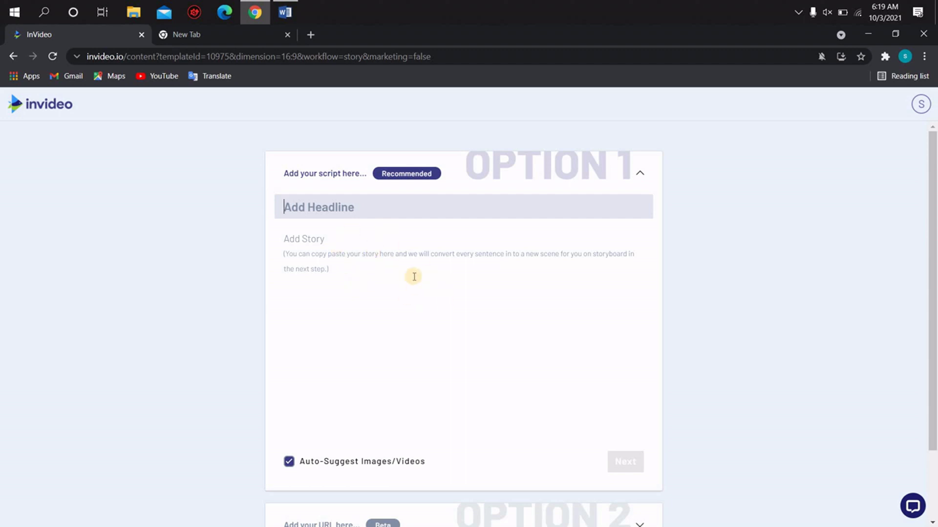
{"action": "scroll", "coordinate": [487, 283], "scroll_direction": "down", "scroll_amount": 1}
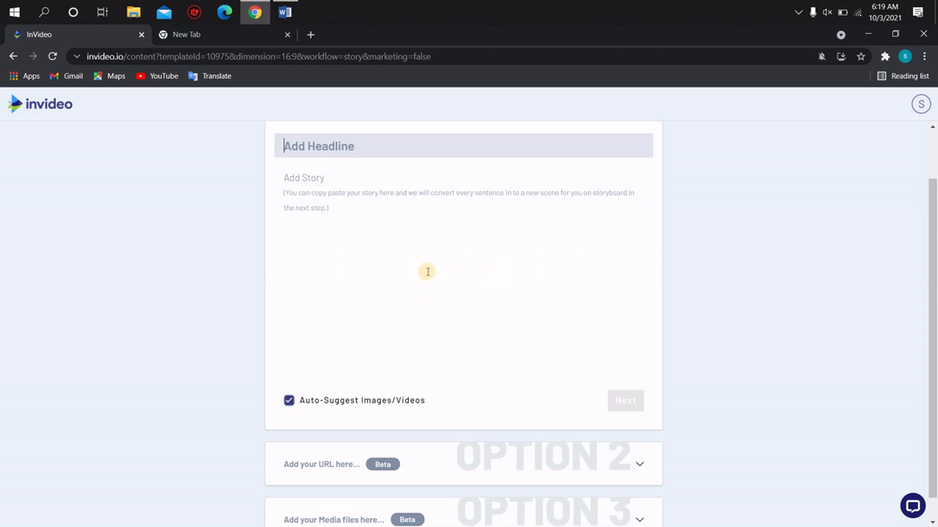
{"action": "scroll", "coordinate": [550, 363], "scroll_direction": "down", "scroll_amount": 1}
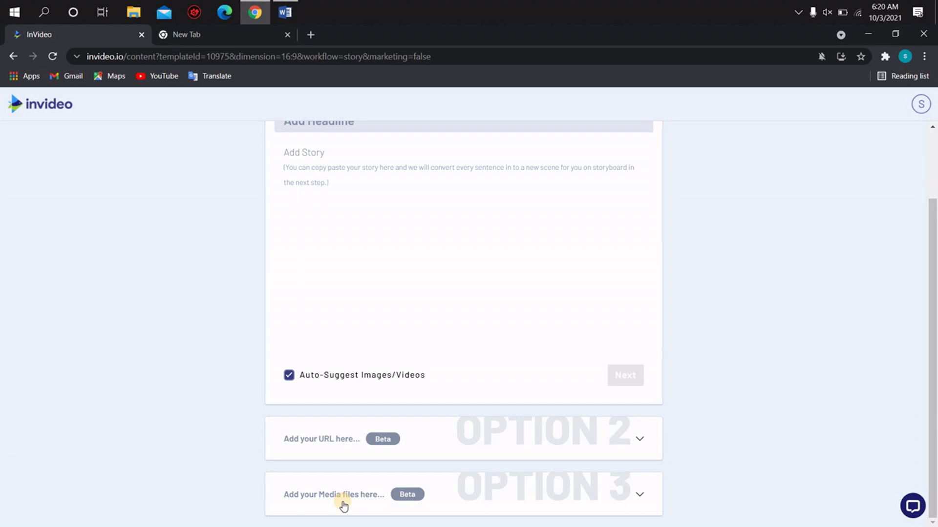
{"action": "scroll", "coordinate": [344, 507], "scroll_direction": "up", "scroll_amount": 2}
{"action": "scroll", "coordinate": [245, 315], "scroll_direction": "up", "scroll_amount": 1}
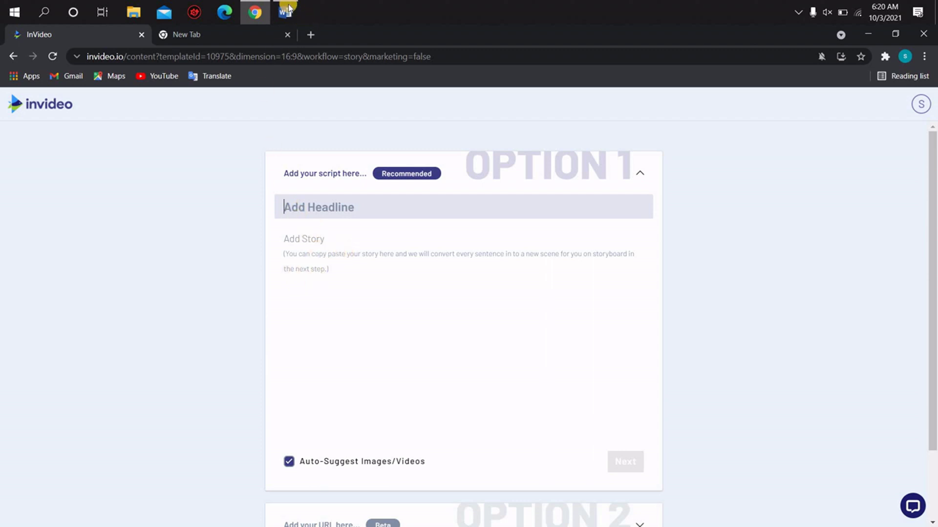
- Copy the title "Netball" from the Word document and paste it as the headline of the script in the browser
{"action": "mouse_move", "coordinate": [289, 7]}
{"action": "left_click", "coordinate": [284, 13]}
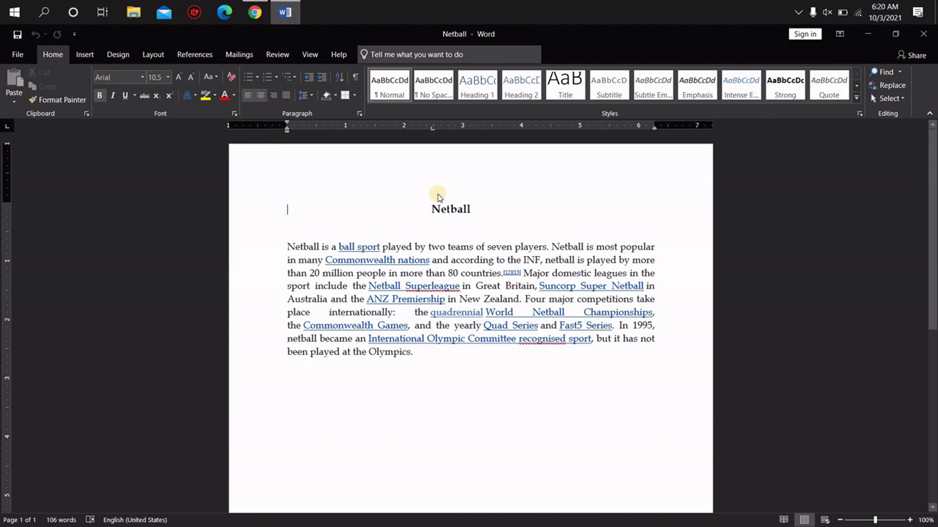
{"action": "left_click_drag", "start_coordinate": [430, 209], "coordinate": [473, 209]}
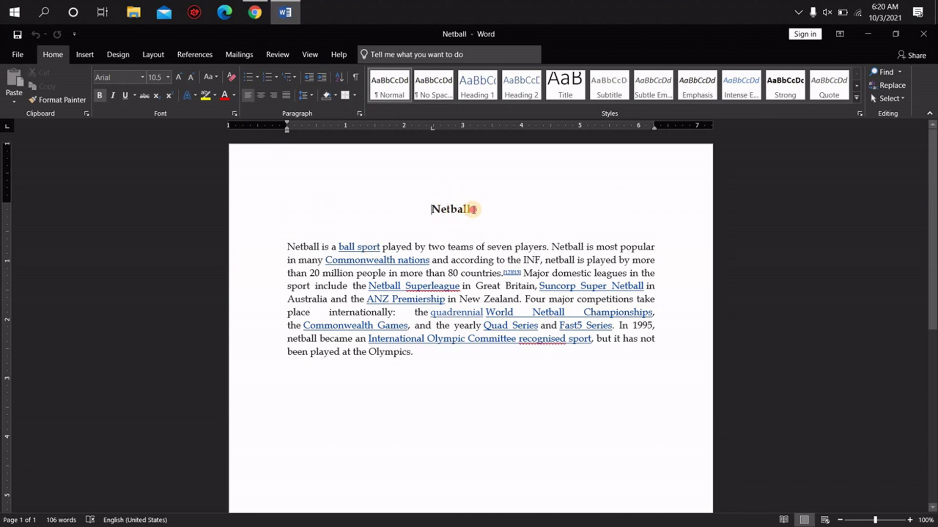
{"action": "right_click", "coordinate": [460, 212]}
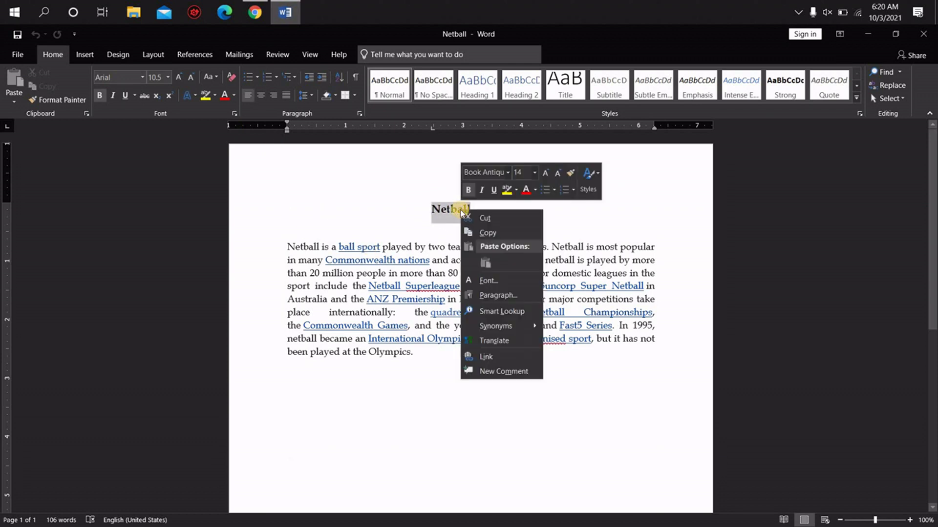
{"action": "left_click", "coordinate": [487, 232]}
{"action": "left_click", "coordinate": [254, 12]}
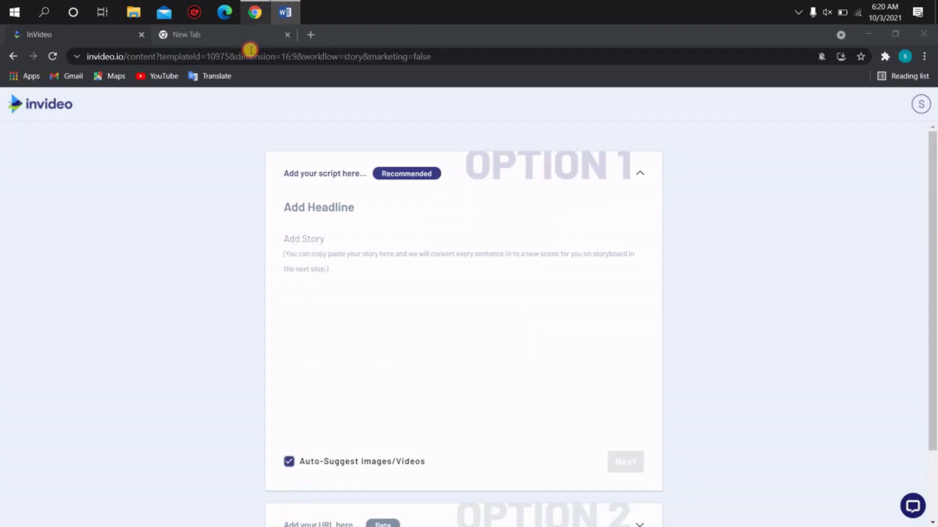
{"action": "left_click", "coordinate": [298, 209]}
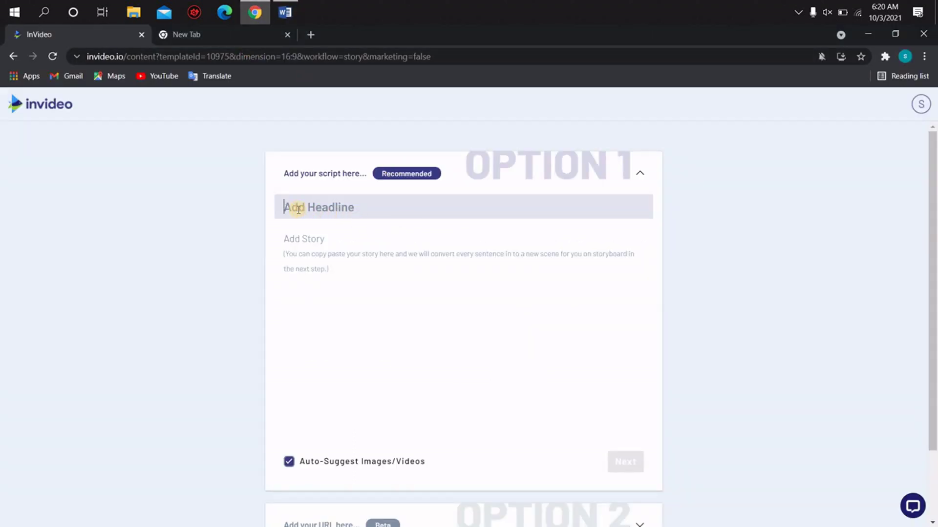
{"action": "right_click", "coordinate": [298, 209]}
{"action": "left_click", "coordinate": [337, 303]}
- Copy the full body paragraph about netball from the Word document and paste it as the story text in the browser
{"action": "left_click", "coordinate": [288, 247]}
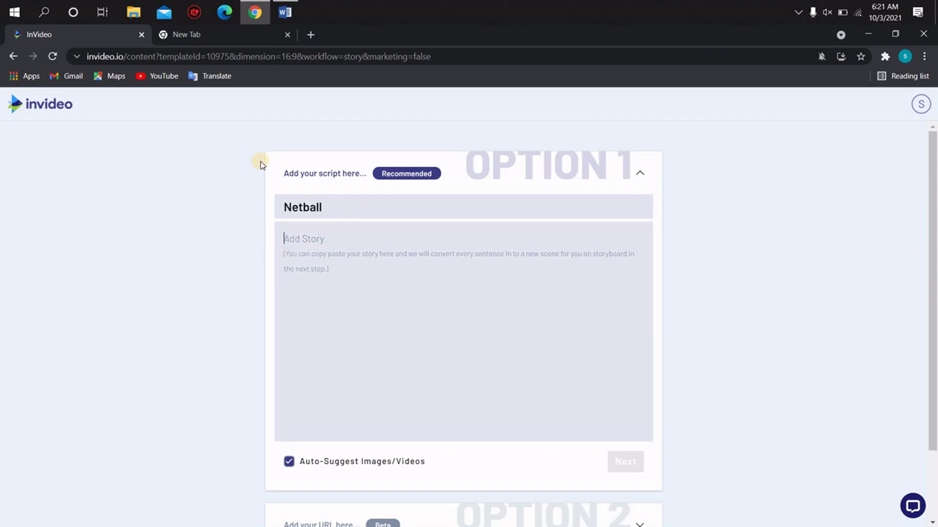
{"action": "left_click", "coordinate": [285, 12]}
{"action": "left_click_drag", "start_coordinate": [286, 246], "coordinate": [389, 352]}
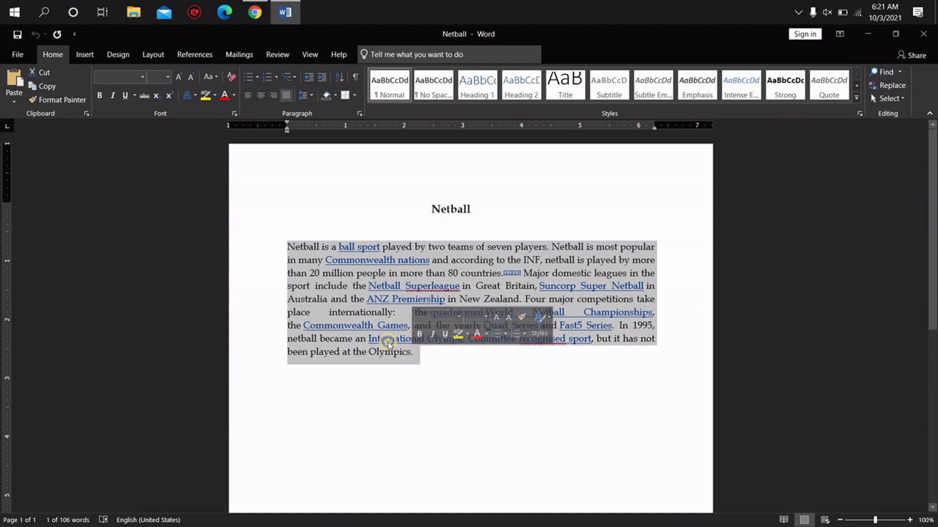
{"action": "right_click", "coordinate": [402, 364]}
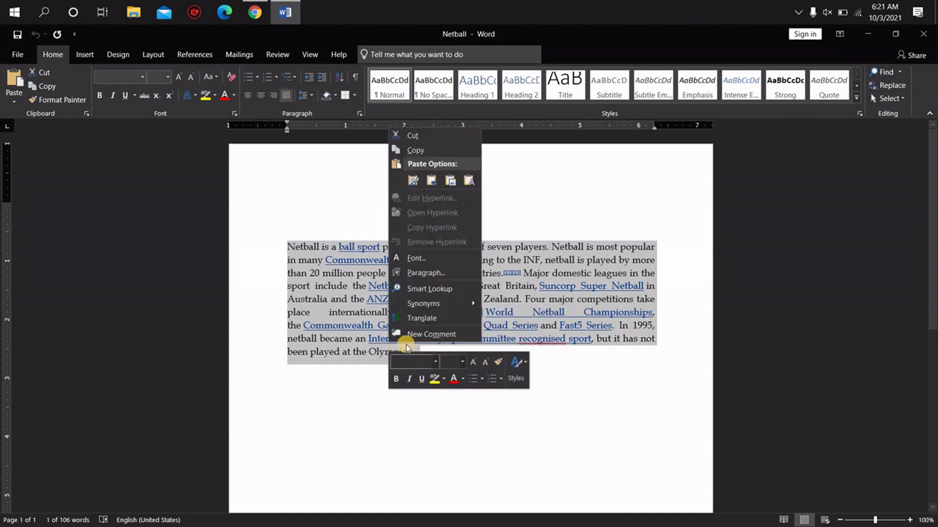
{"action": "left_click", "coordinate": [398, 149]}
{"action": "left_click", "coordinate": [255, 12]}
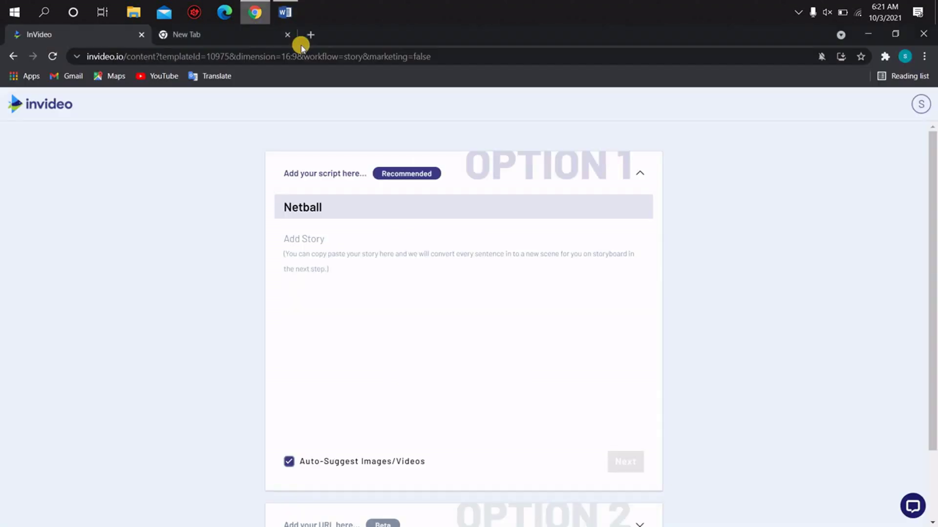
{"action": "left_click", "coordinate": [320, 253]}
{"action": "right_click", "coordinate": [295, 241]}
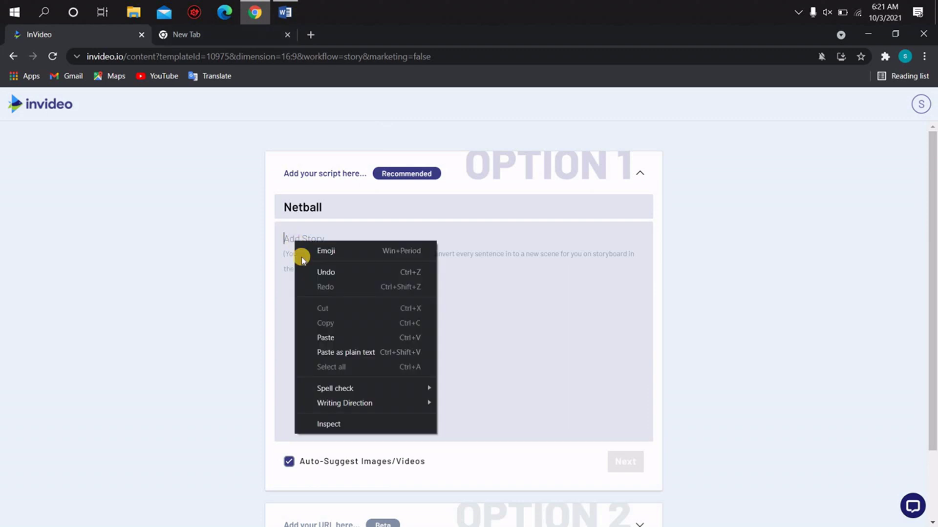
{"action": "left_click", "coordinate": [332, 336]}
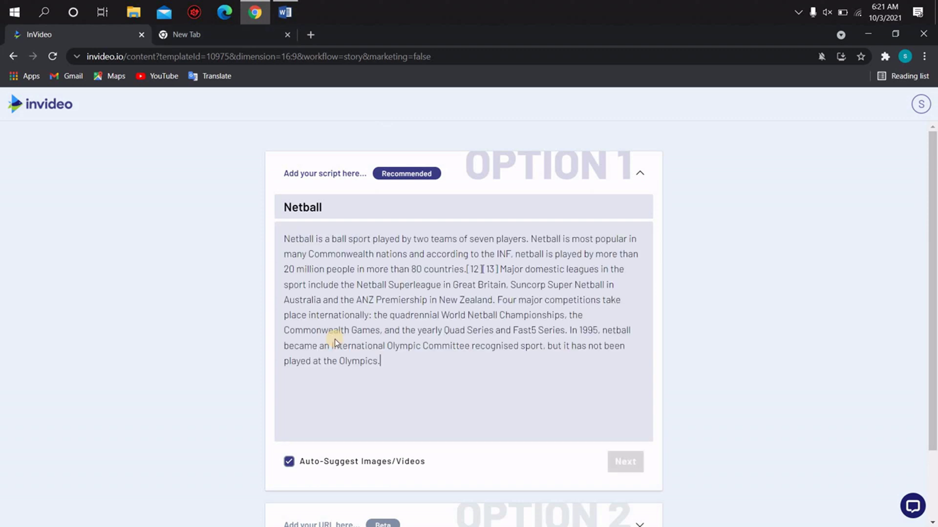
- Submit the script, have its text rearranged into separate scenes, and continue to the storyboard
{"action": "scroll", "coordinate": [576, 396], "scroll_direction": "down", "scroll_amount": 2}
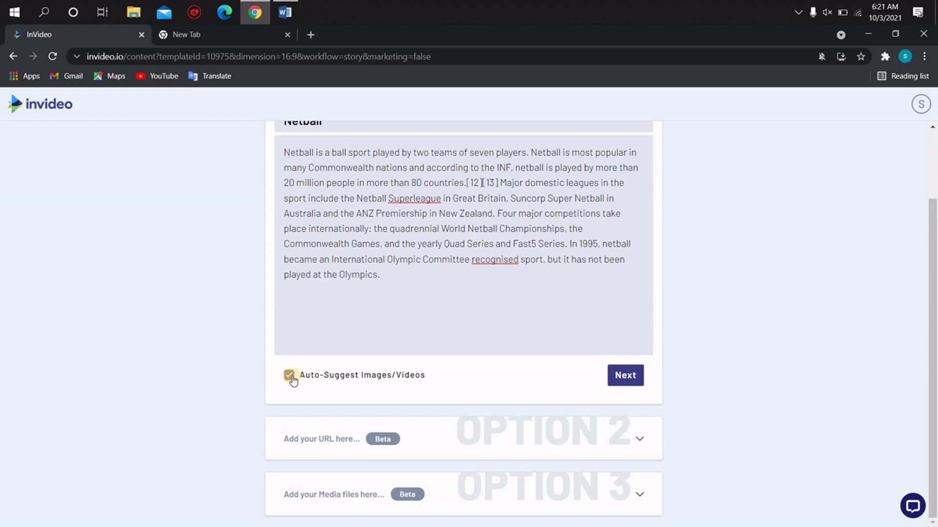
{"action": "left_click", "coordinate": [626, 380]}
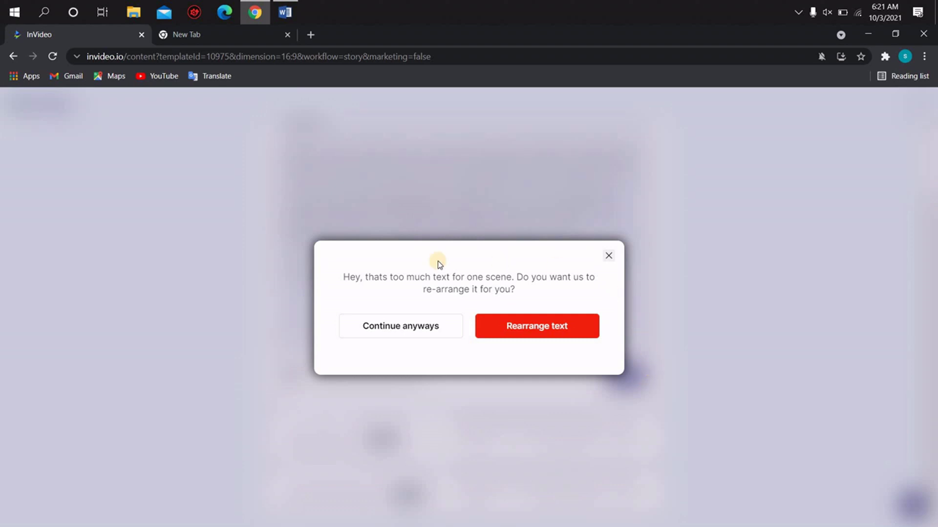
{"action": "left_click", "coordinate": [537, 331]}
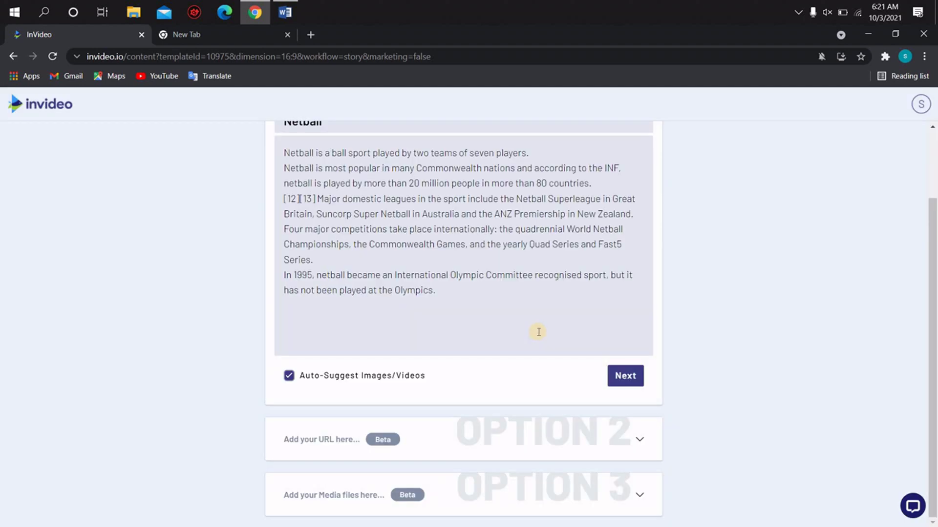
{"action": "left_click", "coordinate": [625, 377]}
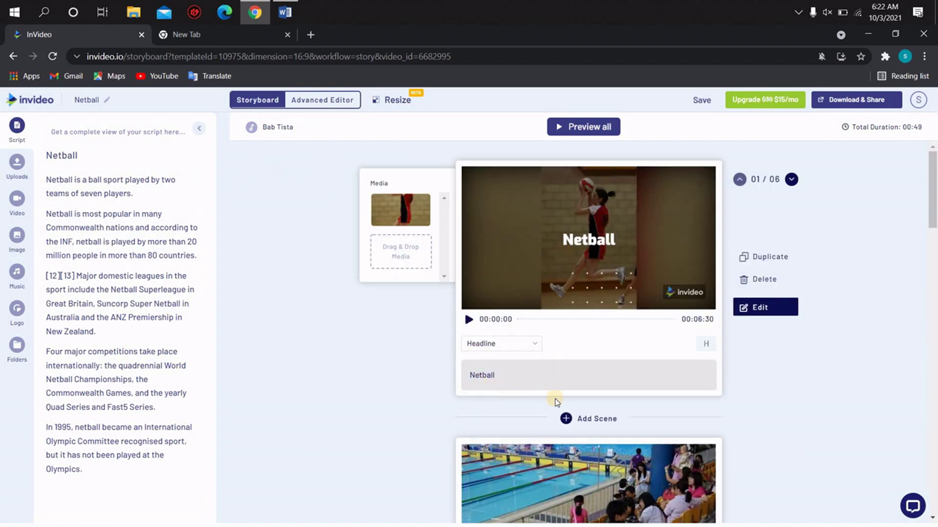
- Look through the generated storyboard scenes from the headline to the last one, checking each scene's media and text
{"action": "scroll", "coordinate": [670, 362], "scroll_direction": "down", "scroll_amount": 3}
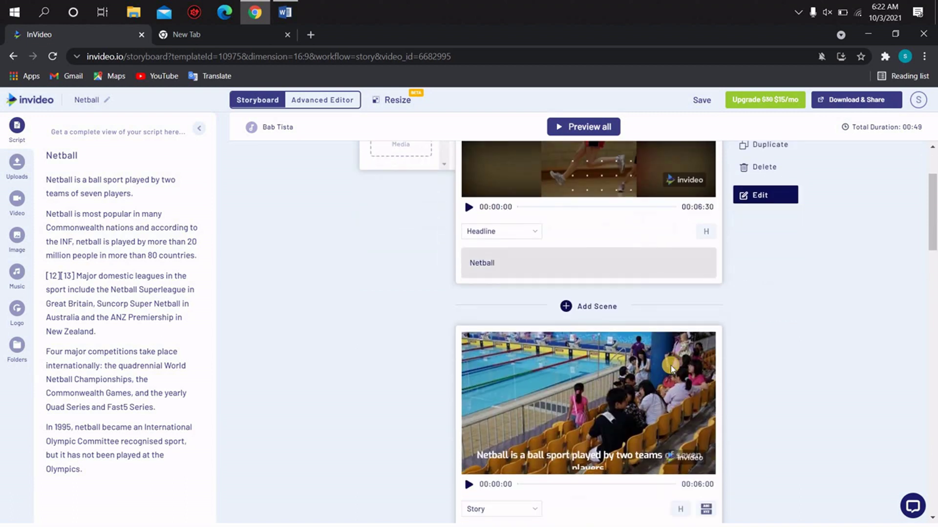
{"action": "scroll", "coordinate": [592, 429], "scroll_direction": "down", "scroll_amount": 3}
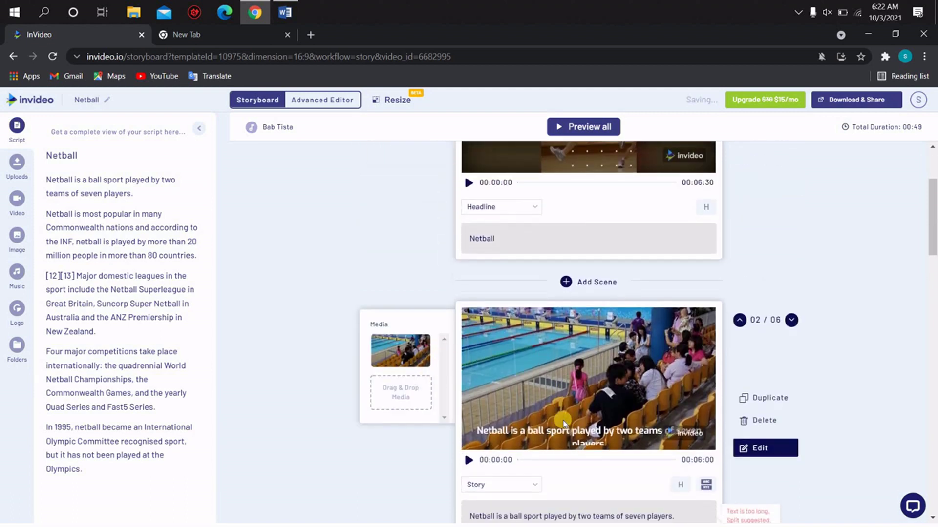
{"action": "scroll", "coordinate": [591, 428], "scroll_direction": "down", "scroll_amount": 10}
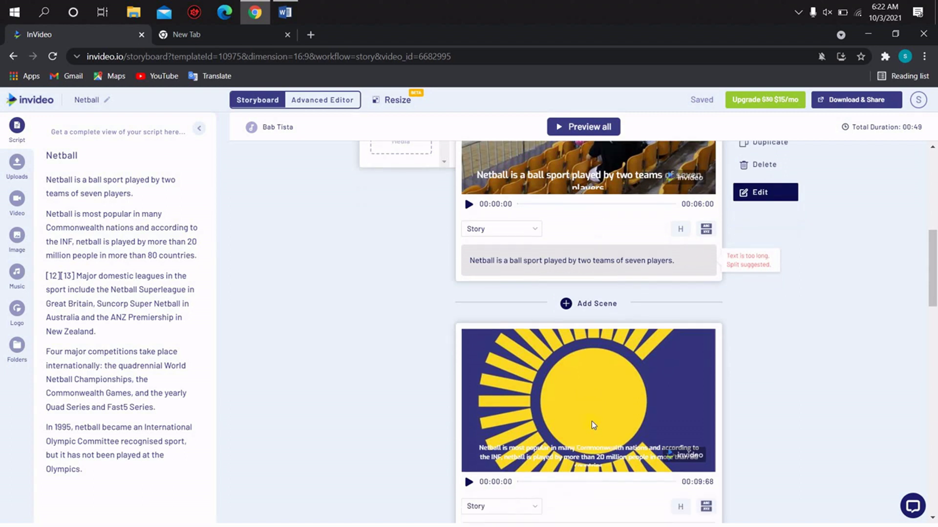
{"action": "scroll", "coordinate": [579, 422], "scroll_direction": "down", "scroll_amount": 10}
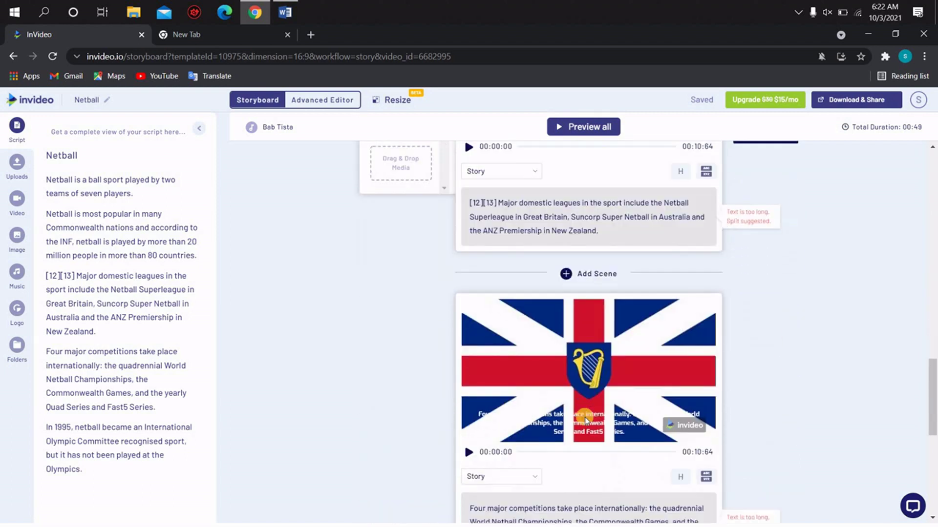
{"action": "scroll", "coordinate": [566, 421], "scroll_direction": "down", "scroll_amount": 5}
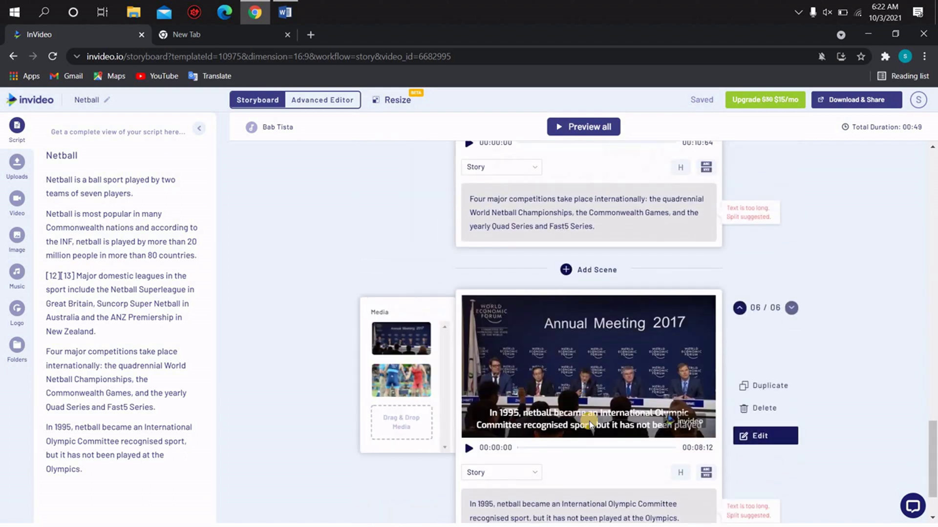
- Return to the headline scene of the storyboard and open the image library for adding images
{"action": "scroll", "coordinate": [589, 423], "scroll_direction": "up", "scroll_amount": 10}
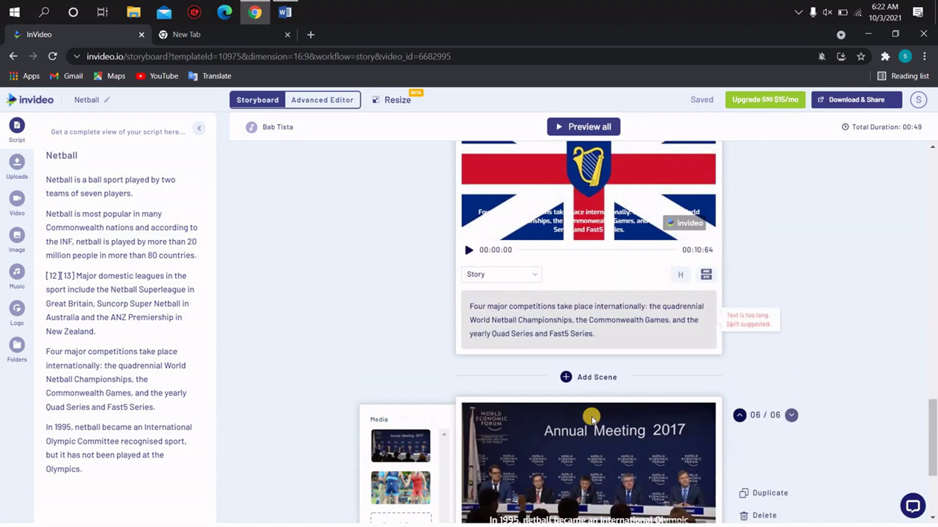
{"action": "scroll", "coordinate": [592, 412], "scroll_direction": "up", "scroll_amount": 8}
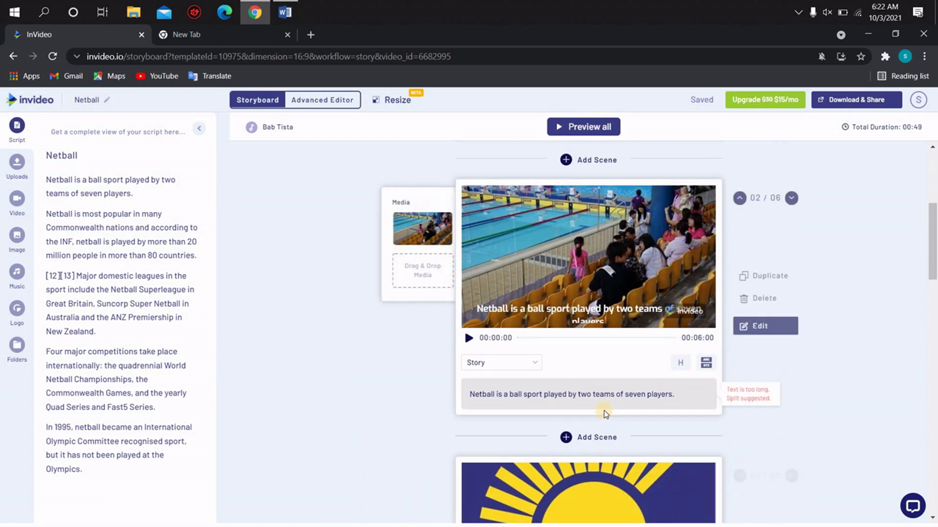
{"action": "scroll", "coordinate": [540, 397], "scroll_direction": "up", "scroll_amount": 3}
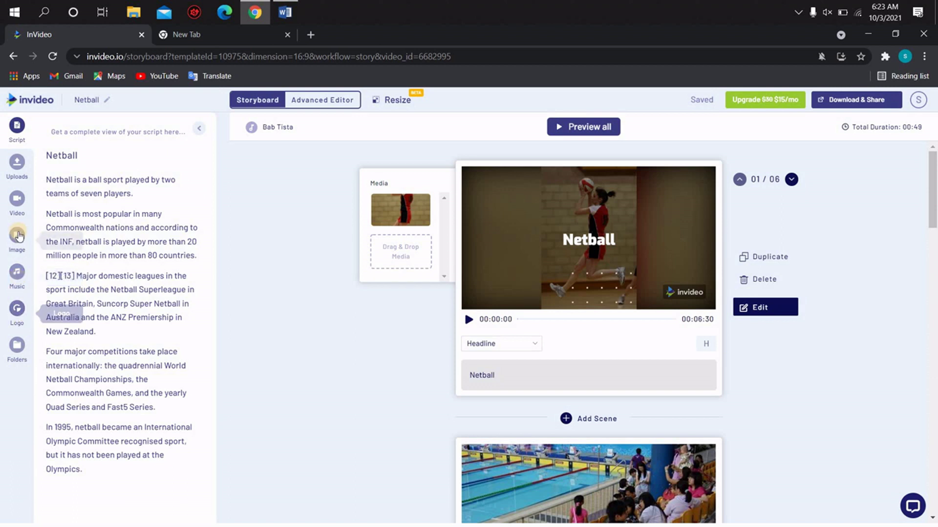
{"action": "left_click", "coordinate": [18, 254]}
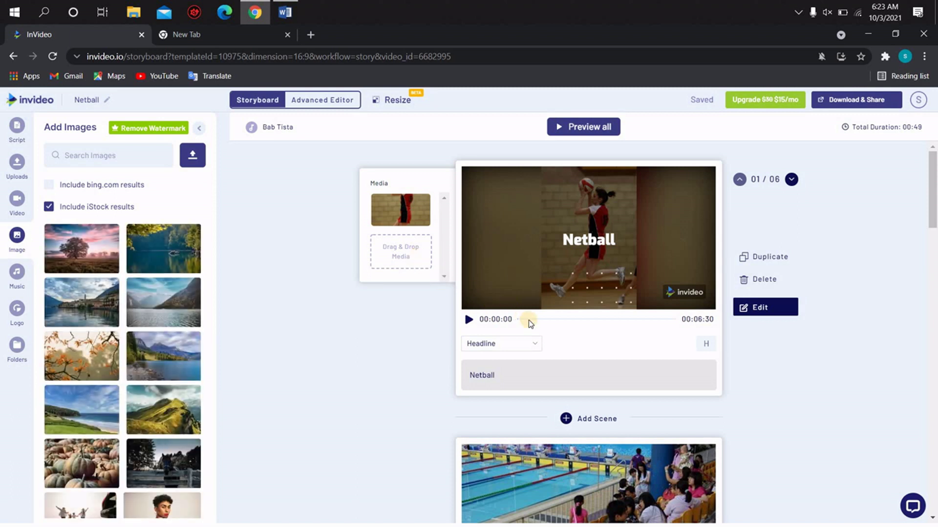
- Review the first four storyboard scenes again, examining the media and text of each
{"action": "scroll", "coordinate": [528, 320], "scroll_direction": "down", "scroll_amount": 5}
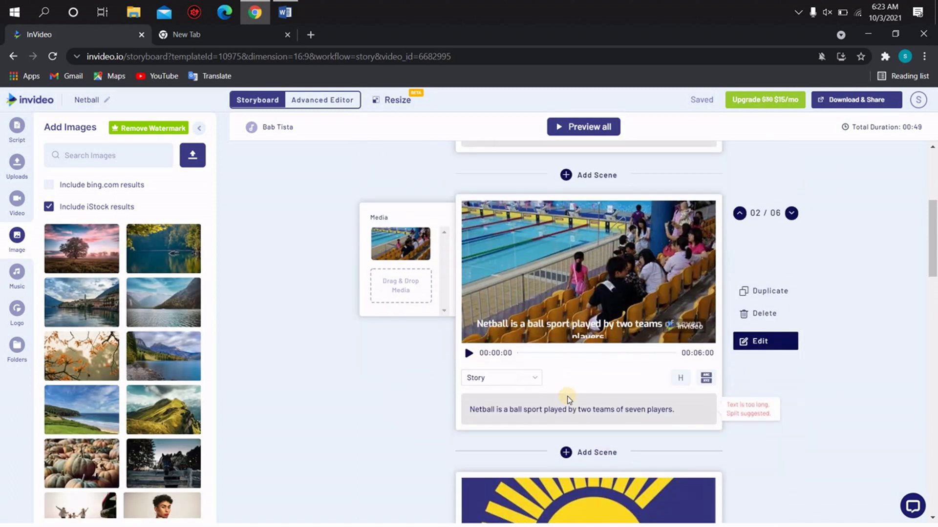
{"action": "scroll", "coordinate": [558, 394], "scroll_direction": "up", "scroll_amount": 5}
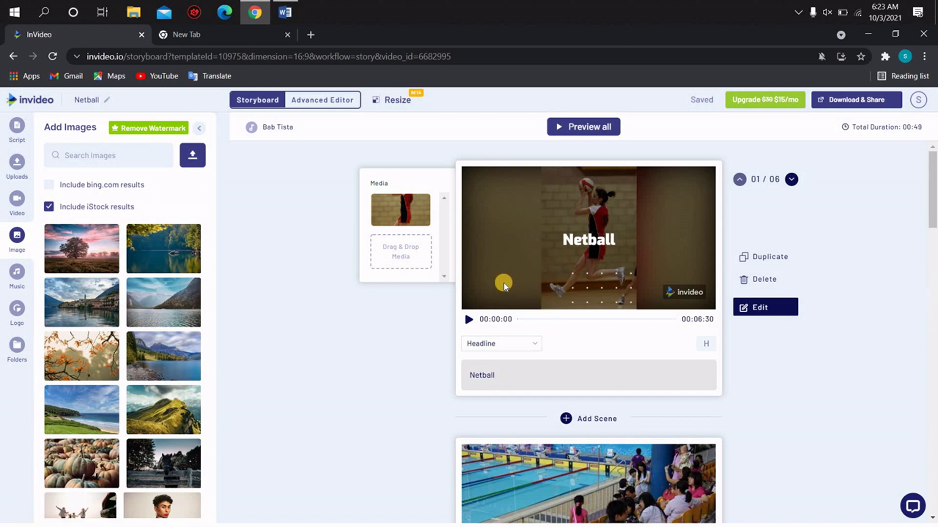
{"action": "scroll", "coordinate": [571, 335], "scroll_direction": "down", "scroll_amount": 5}
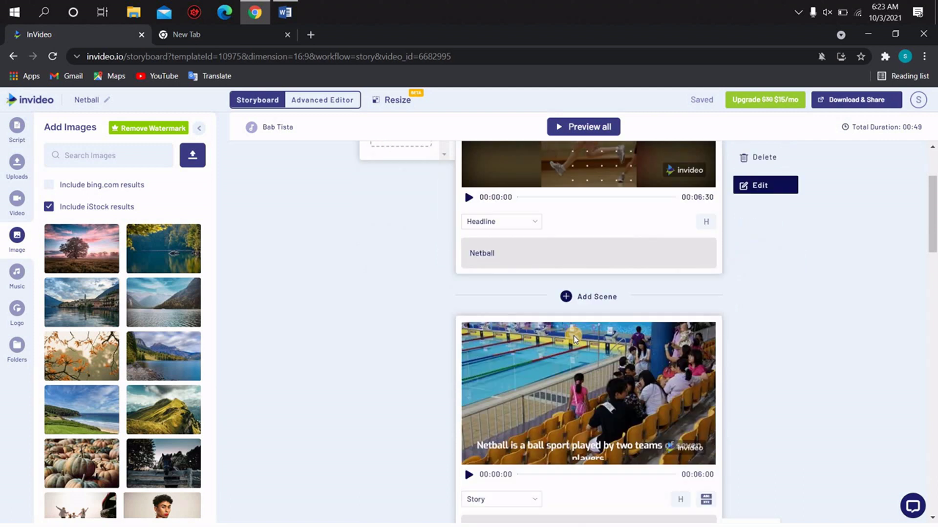
{"action": "scroll", "coordinate": [520, 336], "scroll_direction": "down", "scroll_amount": 7}
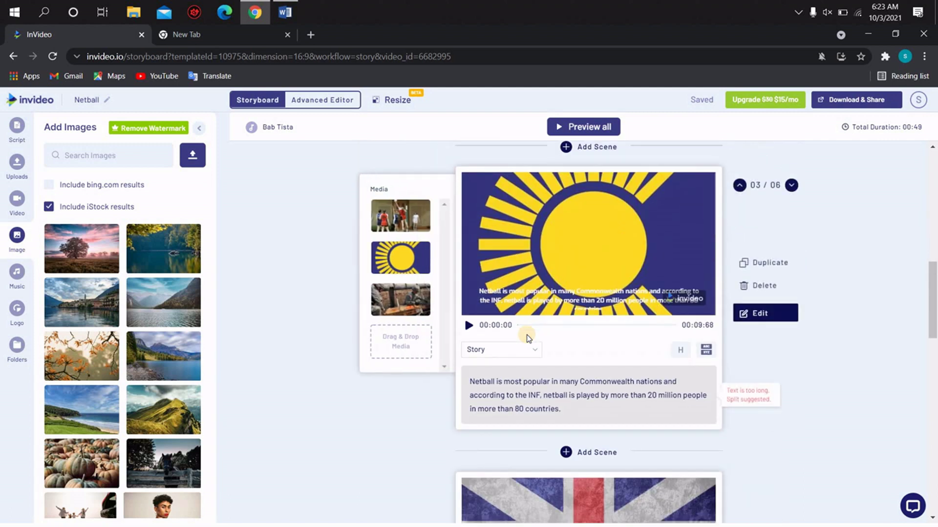
{"action": "scroll", "coordinate": [528, 335], "scroll_direction": "down", "scroll_amount": 5}
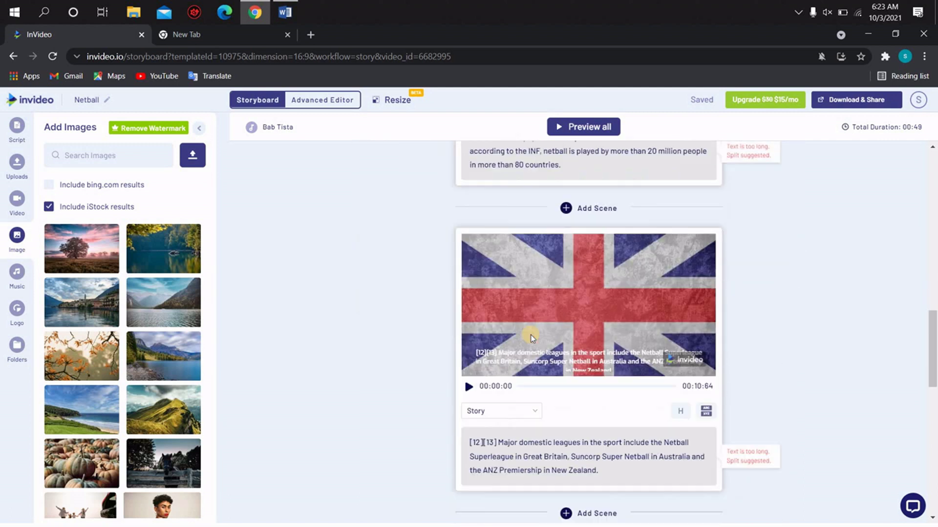
{"action": "scroll", "coordinate": [531, 334], "scroll_direction": "up", "scroll_amount": 15}
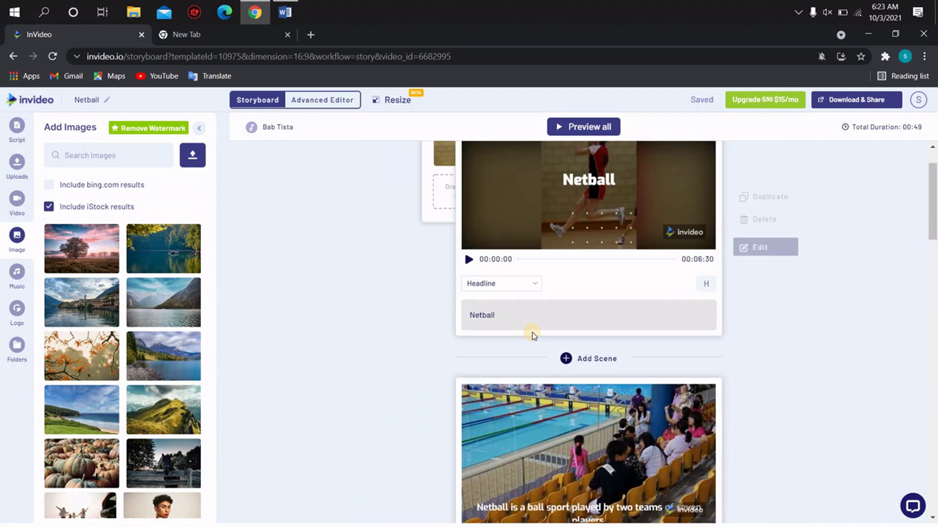
- Export the Netball video in 720p HD quality and confirm leaving the storyboard page
{"action": "left_click", "coordinate": [855, 103]}
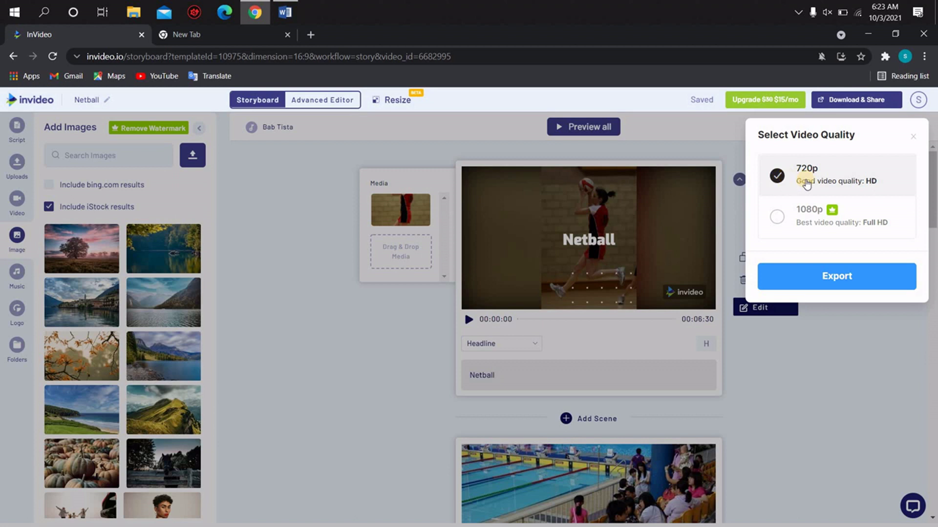
{"action": "left_click", "coordinate": [832, 287]}
{"action": "left_click", "coordinate": [832, 277]}
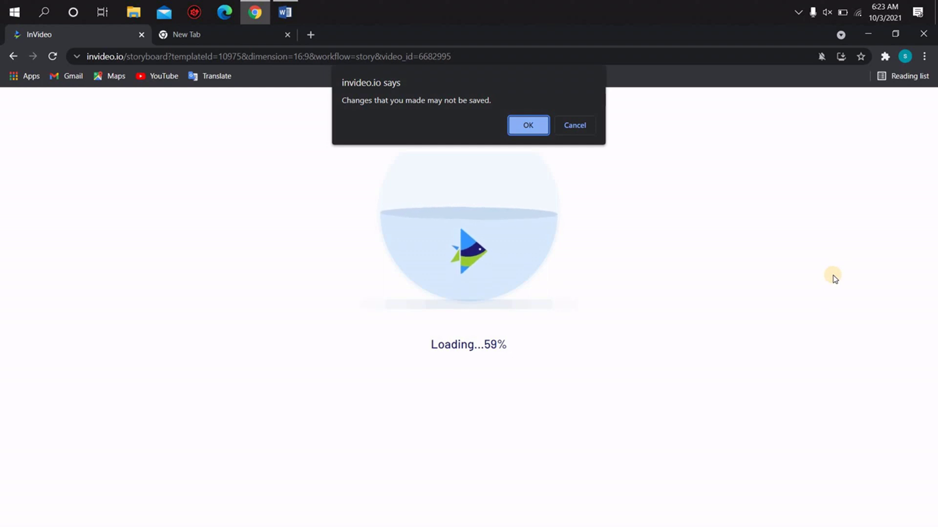
{"action": "left_click", "coordinate": [528, 126]}
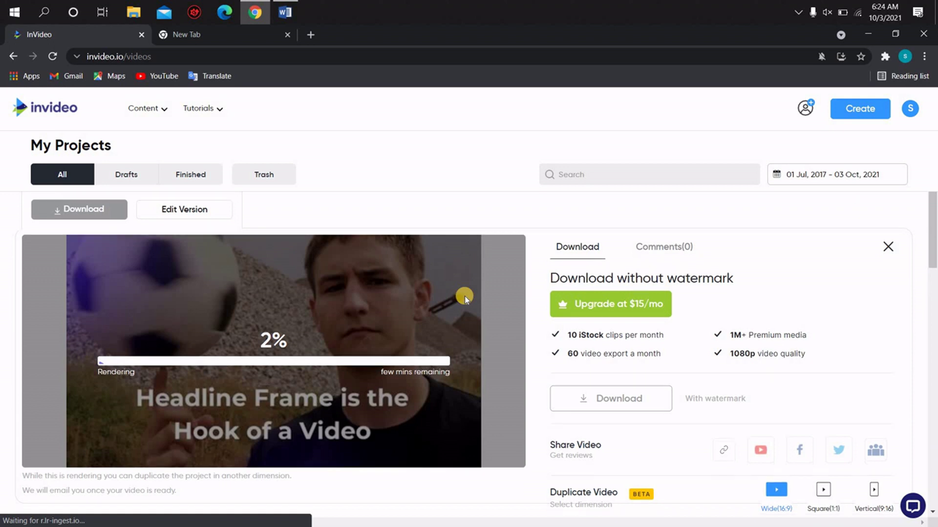
{"action": "scroll", "coordinate": [463, 296], "scroll_direction": "down", "scroll_amount": 1}
{"action": "scroll", "coordinate": [464, 293], "scroll_direction": "up", "scroll_amount": 1}
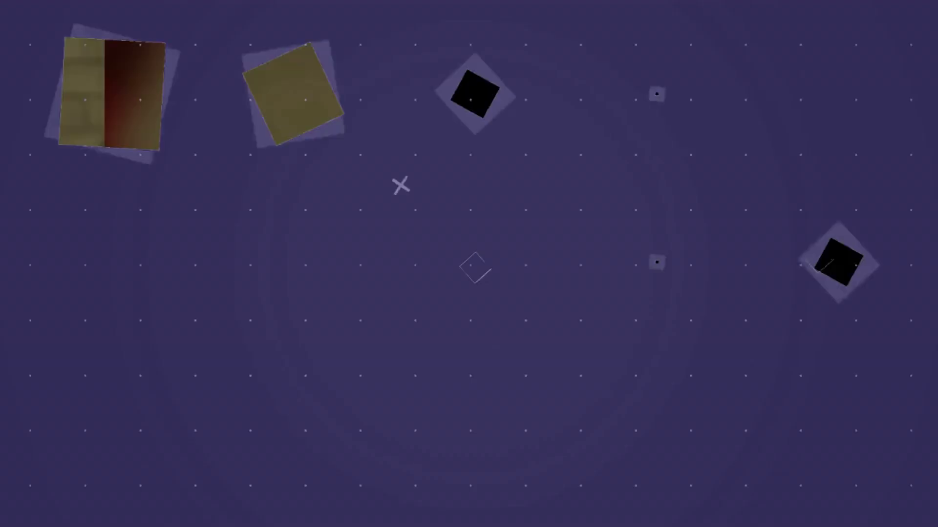